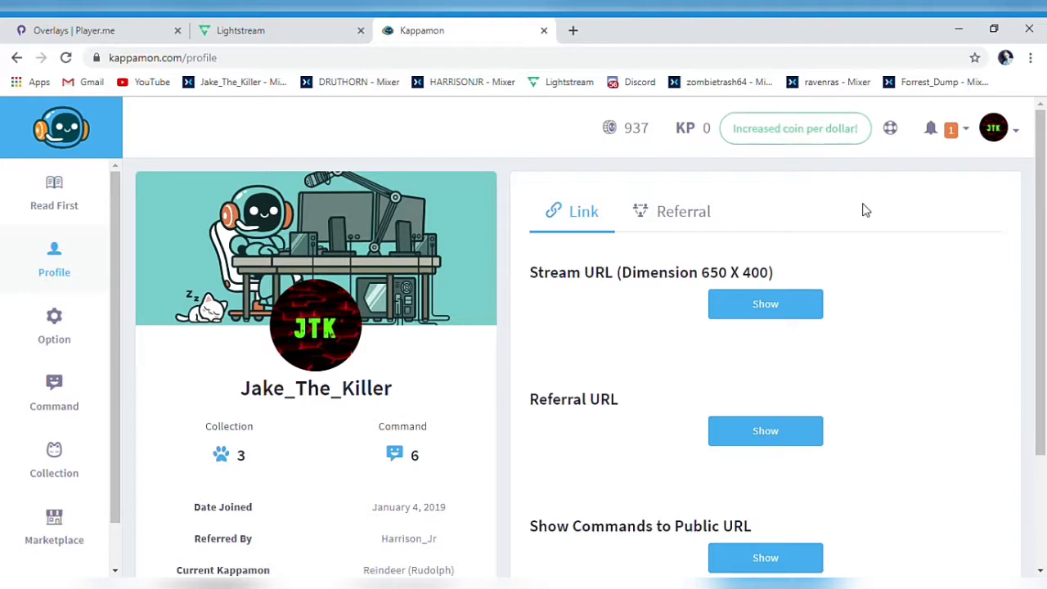
Step: Look over the Lightstream project and the other open tabs
left_click(317, 39)
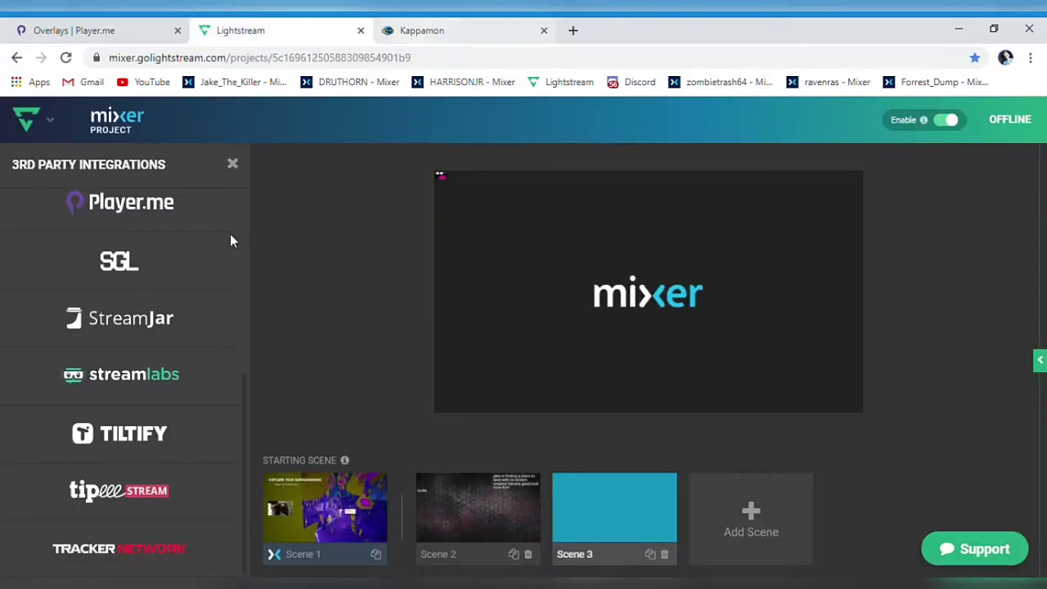
scroll(115, 476, "up", 4)
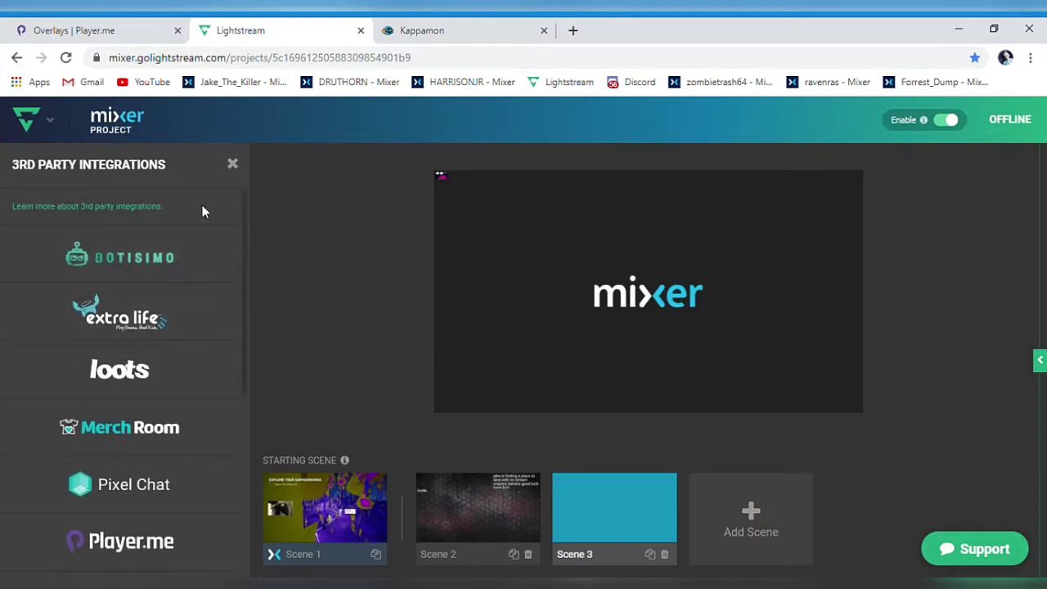
left_click(460, 24)
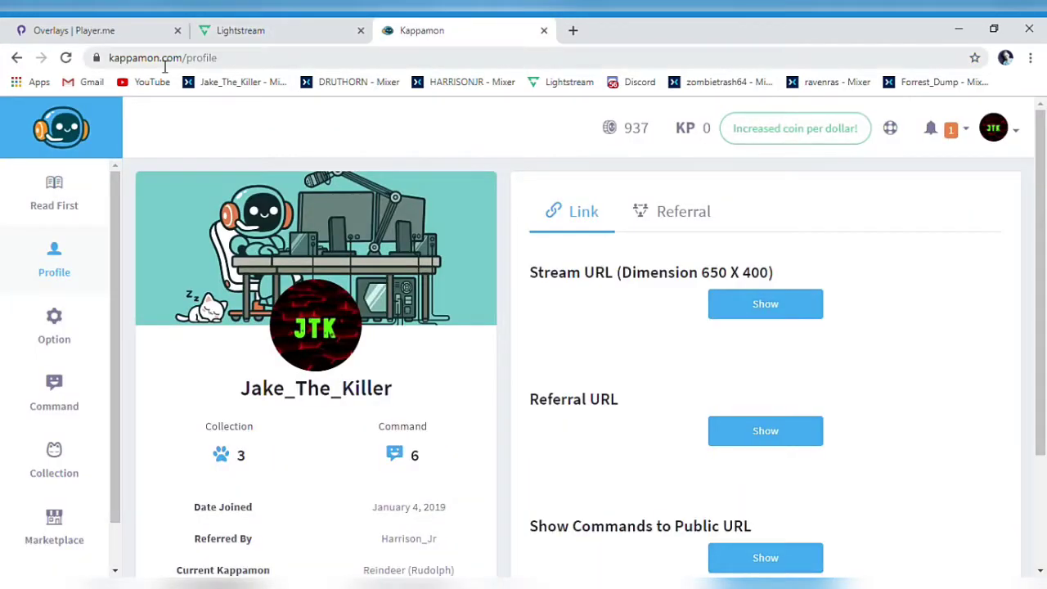
left_click(230, 27)
scroll(155, 297, "down", 1)
scroll(175, 450, "down", 4)
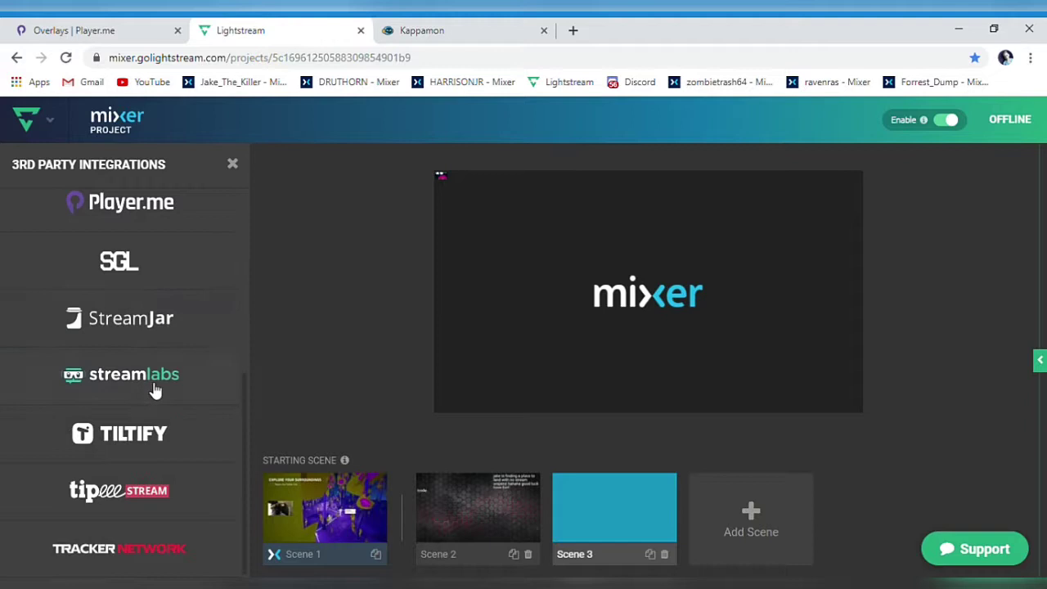
scroll(139, 327, "up", 4)
scroll(129, 248, "up", 1)
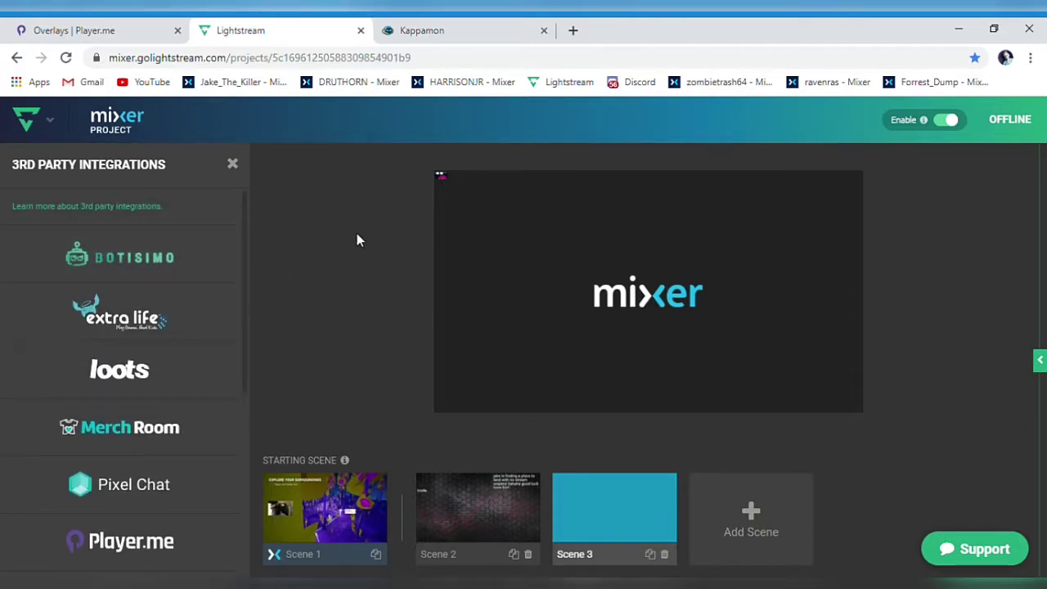
Step: Review Kappamon's 650 × 400 Stream URL section, then bring up the Player.me overlays page
left_click(393, 27)
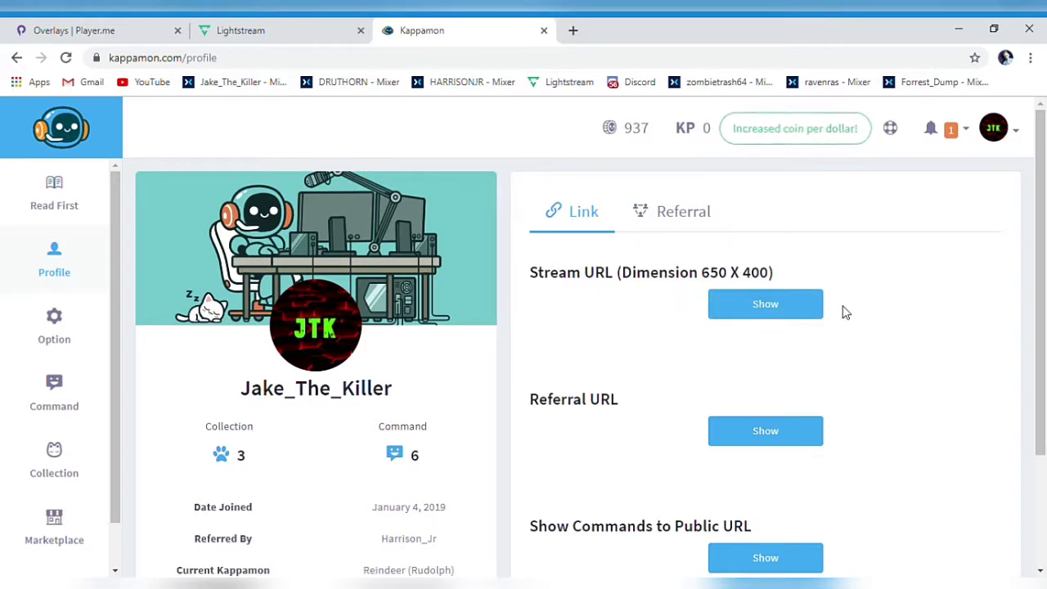
scroll(845, 313, "down", 1)
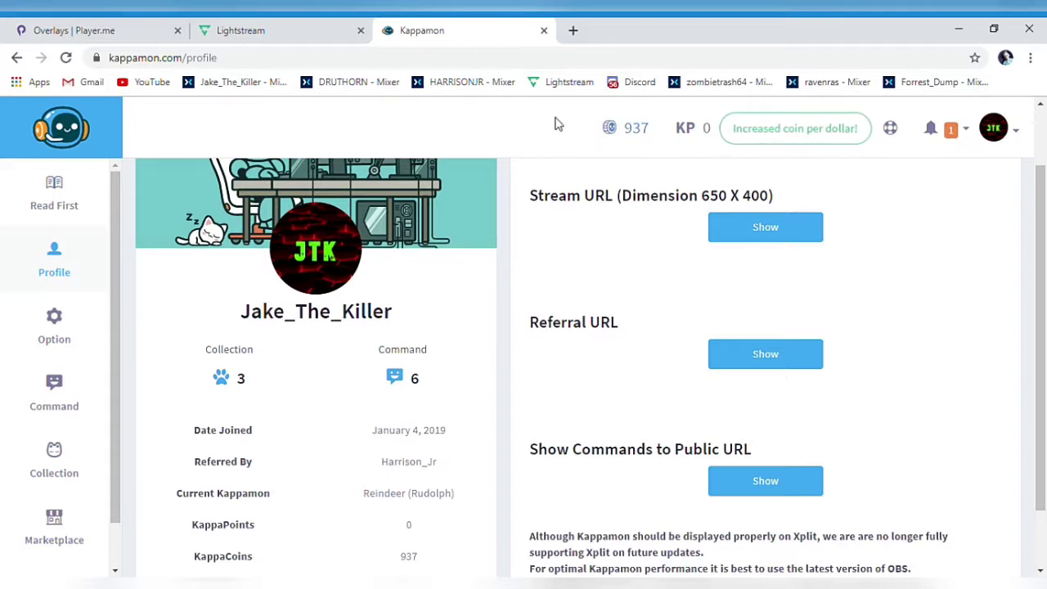
left_click(82, 27)
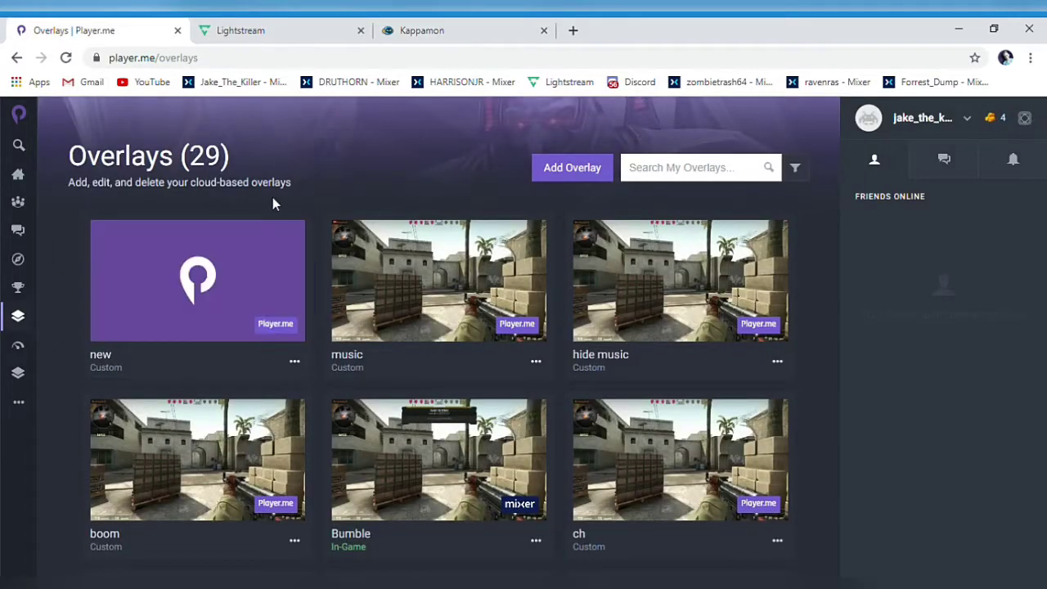
Step: Add a Custom 1920x1080 Player.me overlay named 'kappaa'
double_click(160, 59)
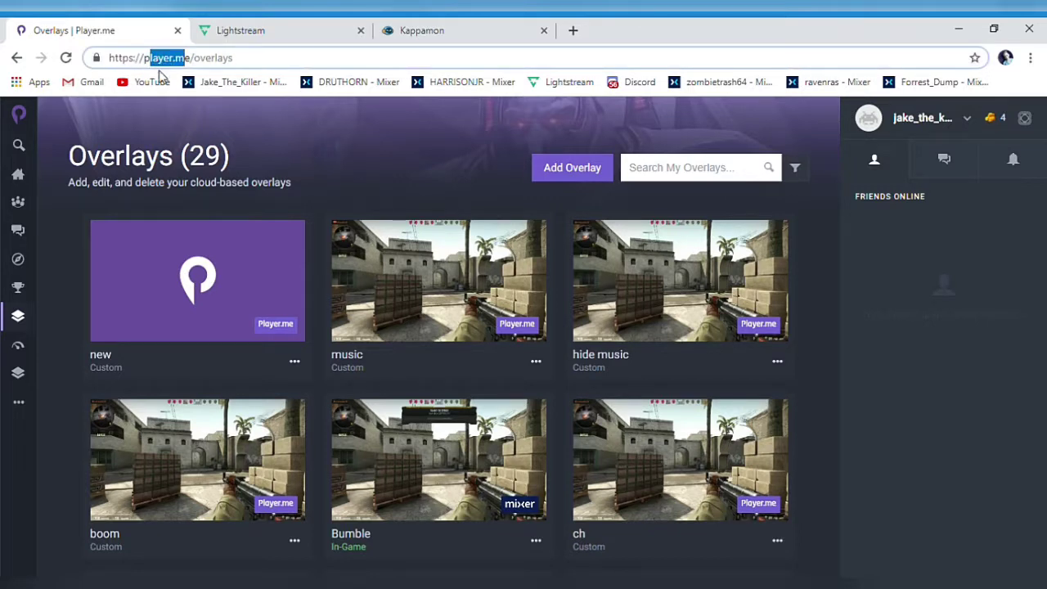
left_click(179, 119)
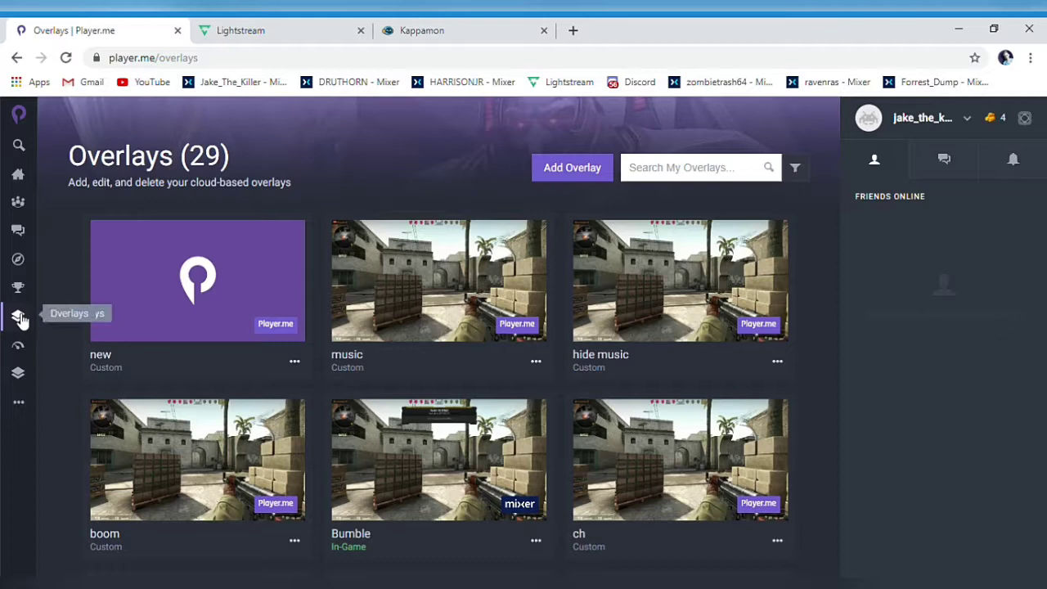
left_click(561, 172)
left_click(826, 350)
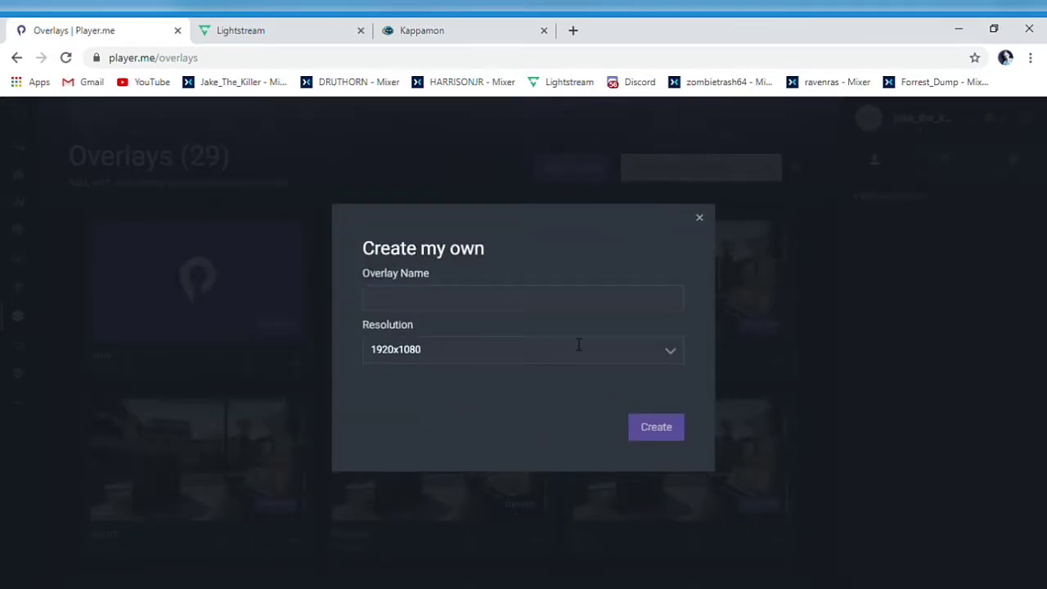
left_click(492, 305)
type("kappaa")
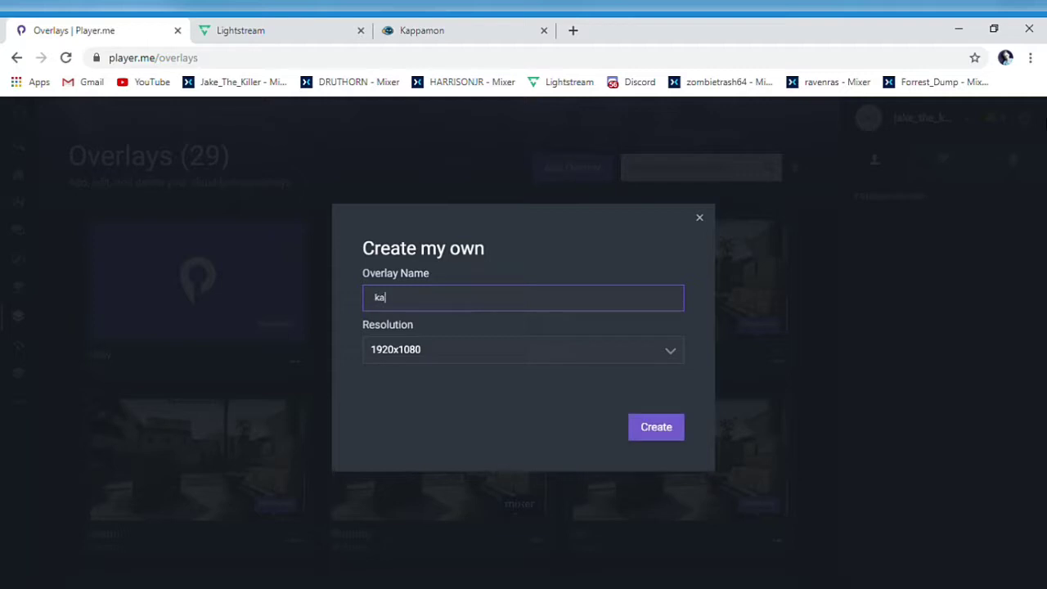
left_click(672, 424)
left_click(643, 415)
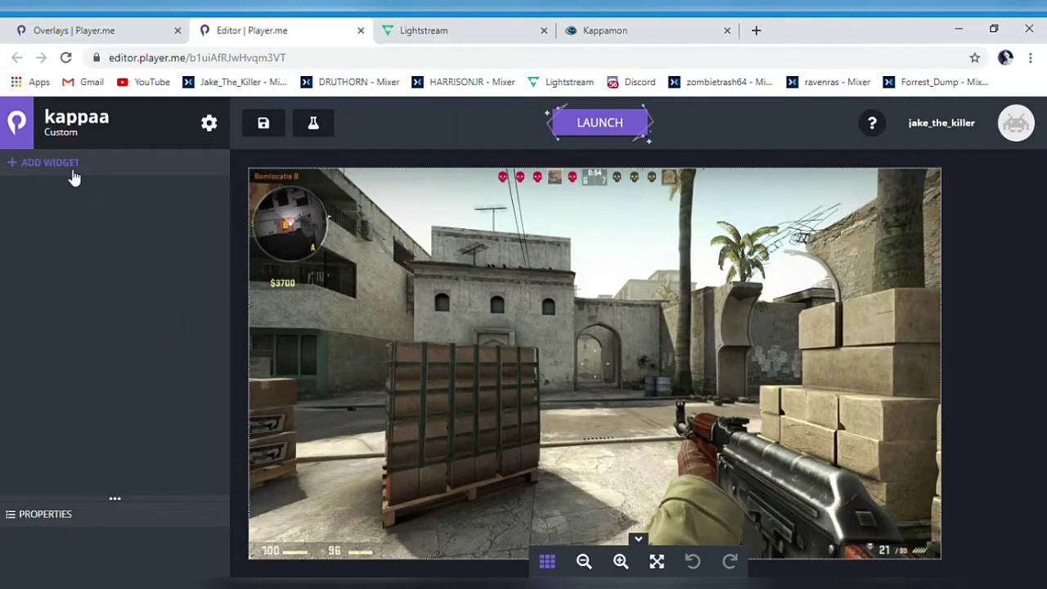
Step: Add a Web Page widget to kappaa with its URL replaced by the pasted Kappamon stream address
left_click(72, 176)
left_click(625, 470)
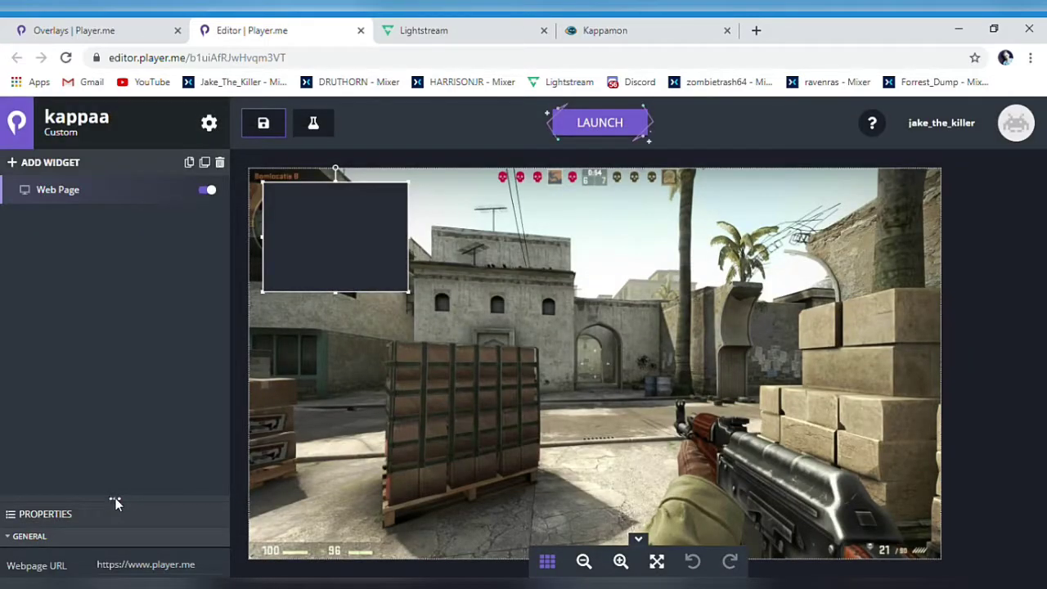
left_click_drag(121, 391, 117, 303)
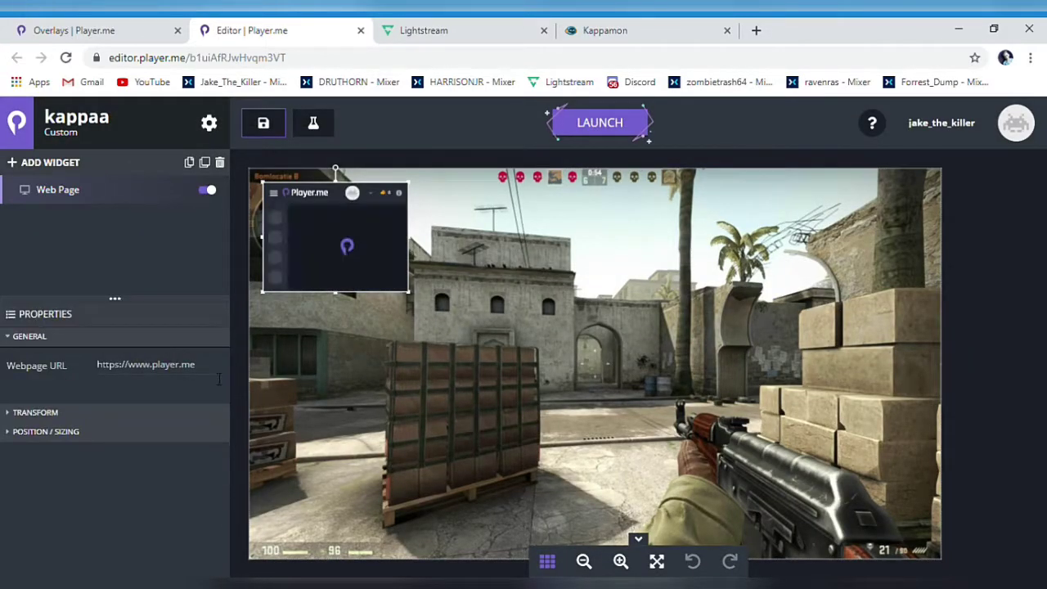
left_click_drag(196, 365, 97, 365)
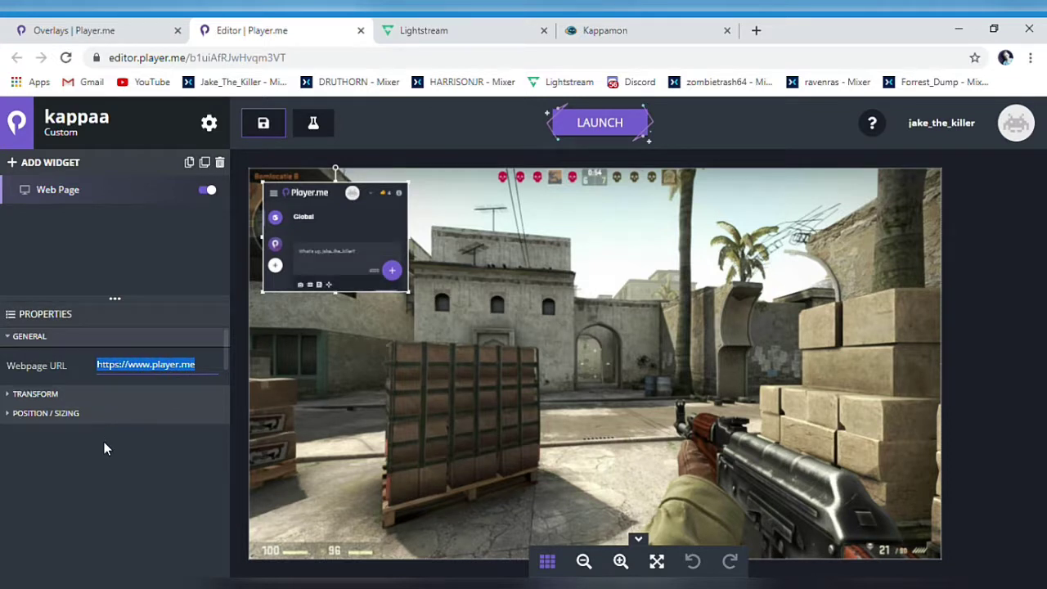
key("BackSpace")
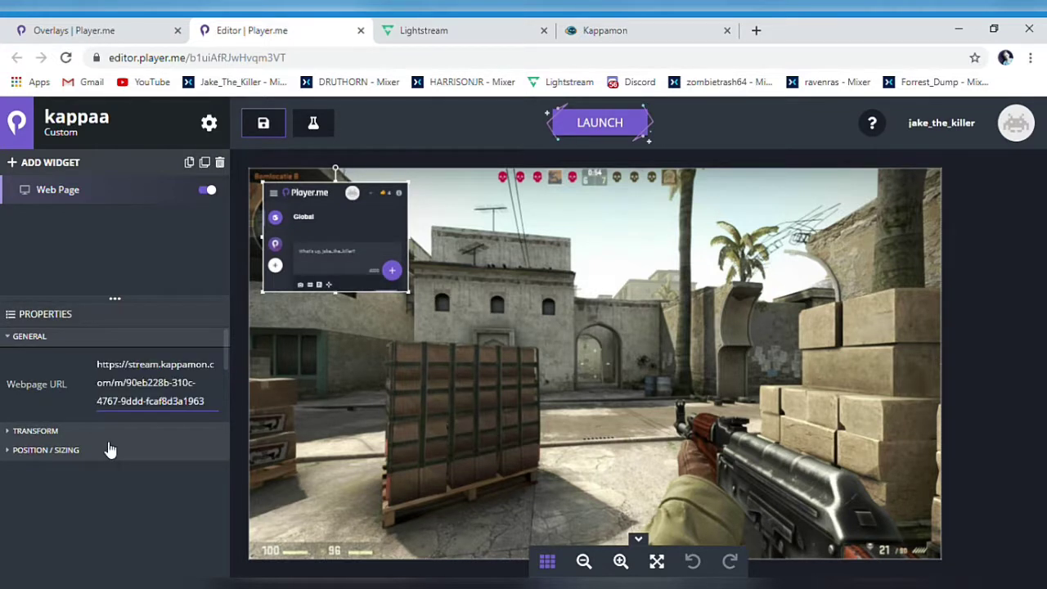
left_click(169, 247)
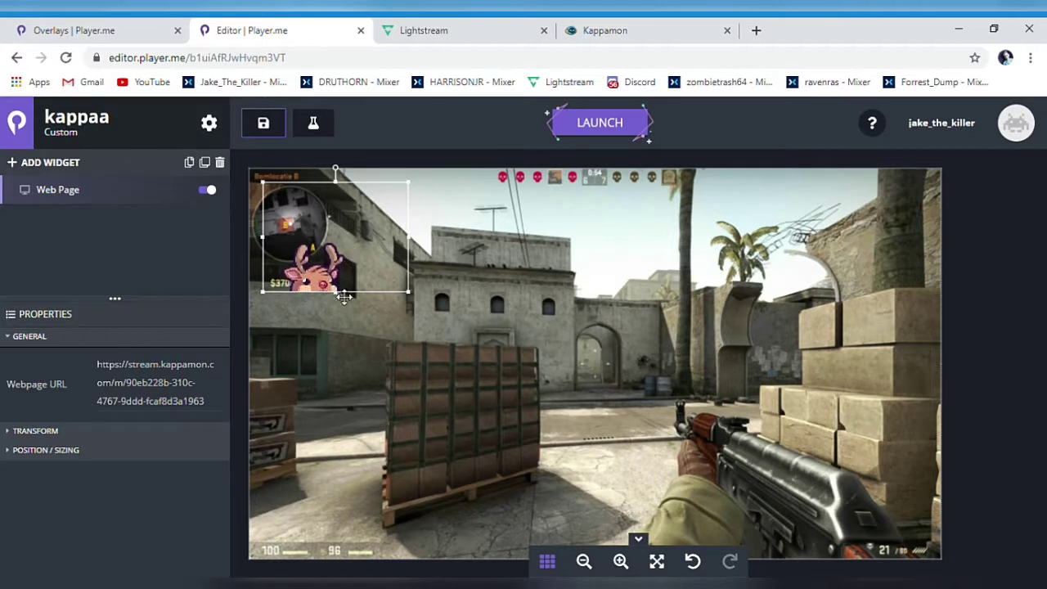
Step: Resize the Kappamon web page widget and drag the reindeer into the canvas's bottom-left corner
left_click_drag(344, 297, 333, 427)
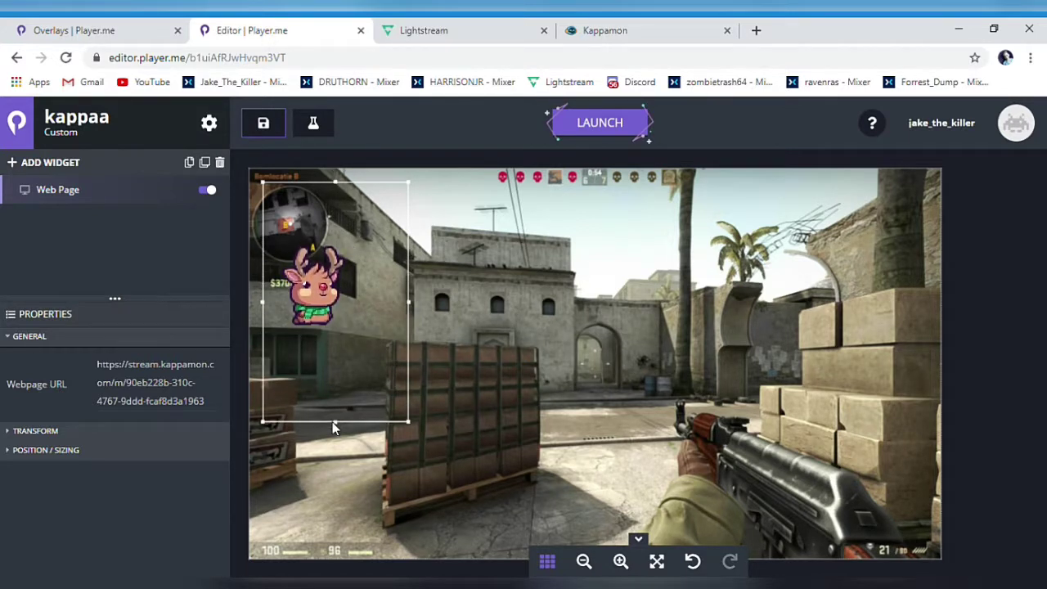
left_click(410, 306)
left_click(409, 301)
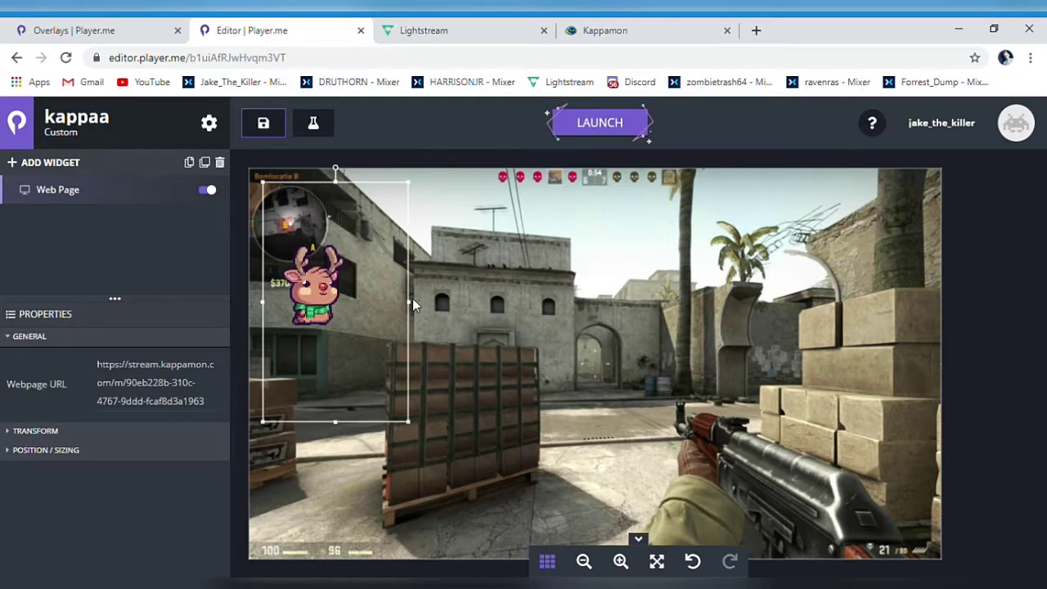
left_click_drag(412, 301, 491, 313)
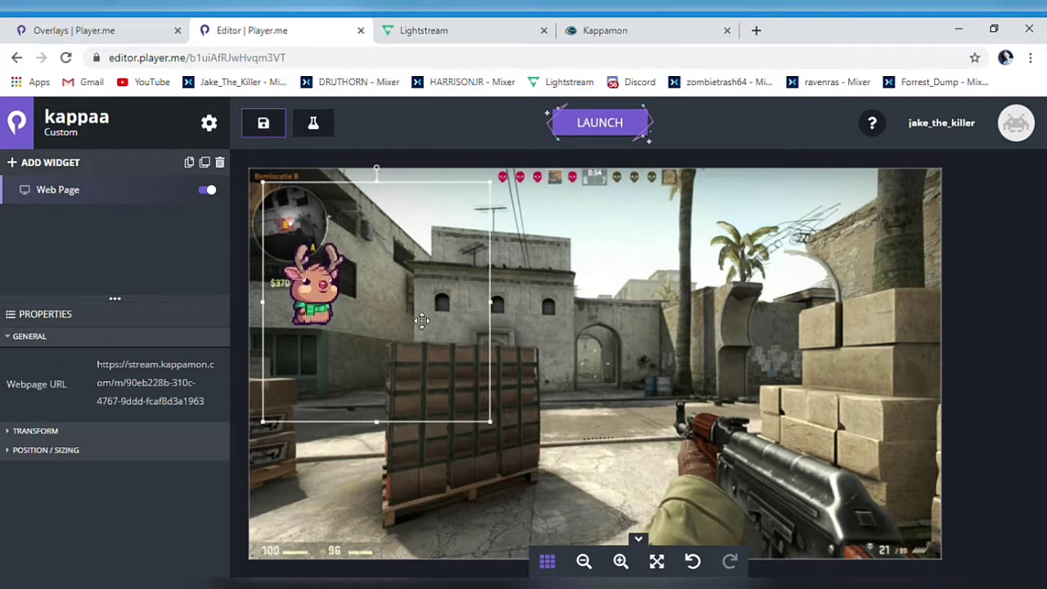
left_click_drag(393, 320, 386, 307)
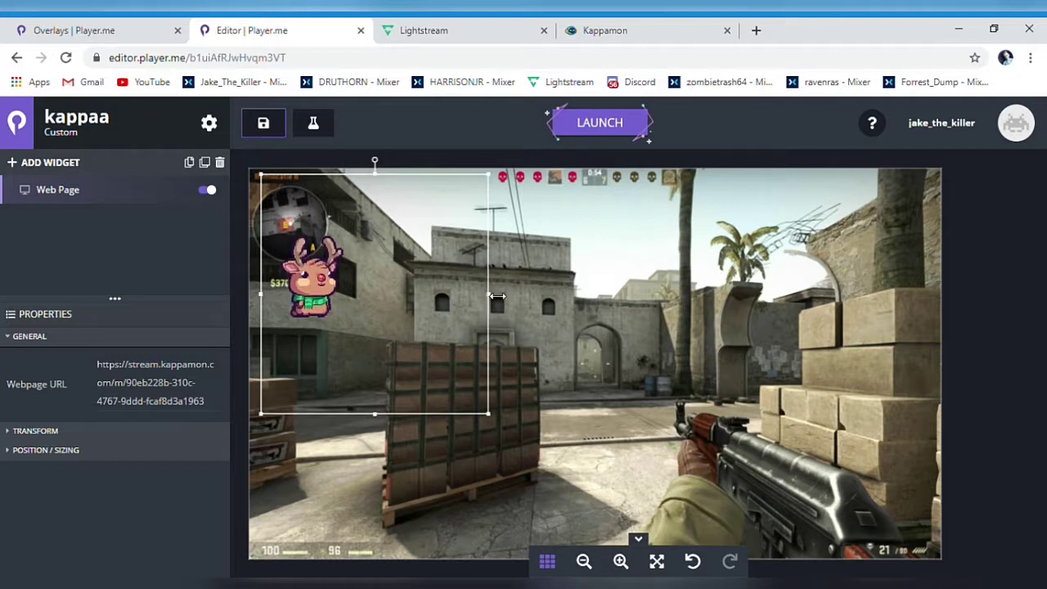
left_click_drag(489, 296, 531, 297)
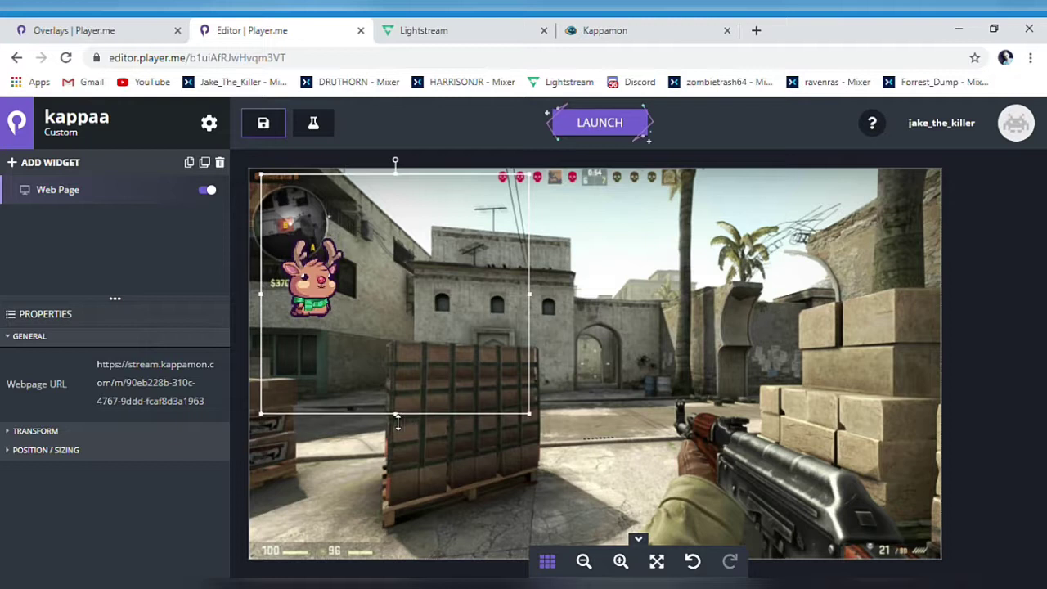
mouse_move(397, 419)
left_mouse_down()
mouse_move(381, 318)
mouse_move(381, 465)
mouse_move(357, 277)
left_mouse_up()
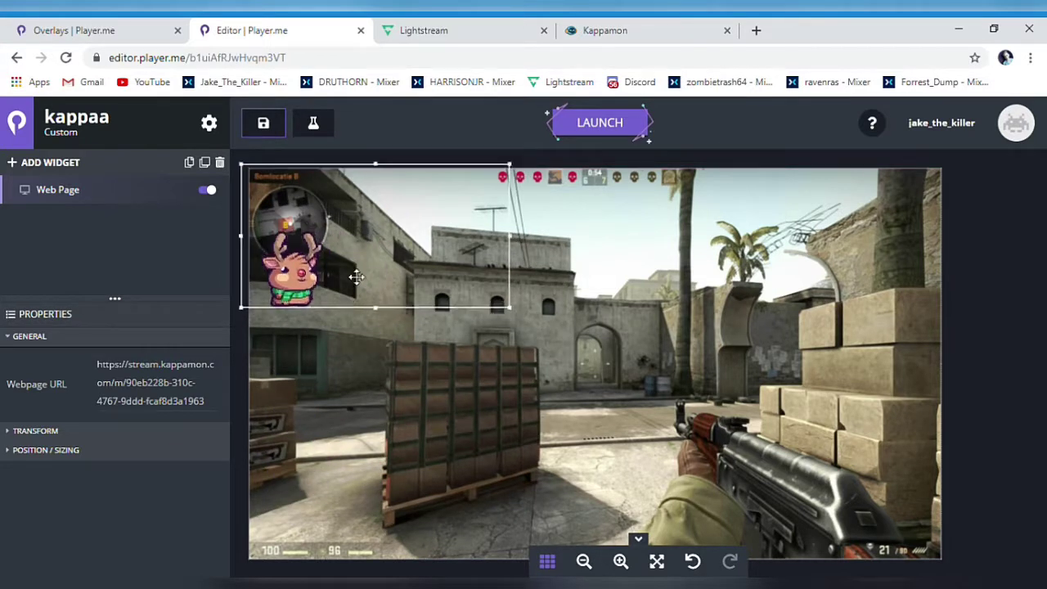
mouse_move(357, 277)
left_mouse_down()
mouse_move(369, 302)
mouse_move(371, 451)
mouse_move(356, 514)
mouse_move(371, 520)
mouse_move(400, 243)
mouse_move(798, 240)
mouse_move(799, 311)
mouse_move(451, 417)
mouse_move(367, 527)
left_mouse_up()
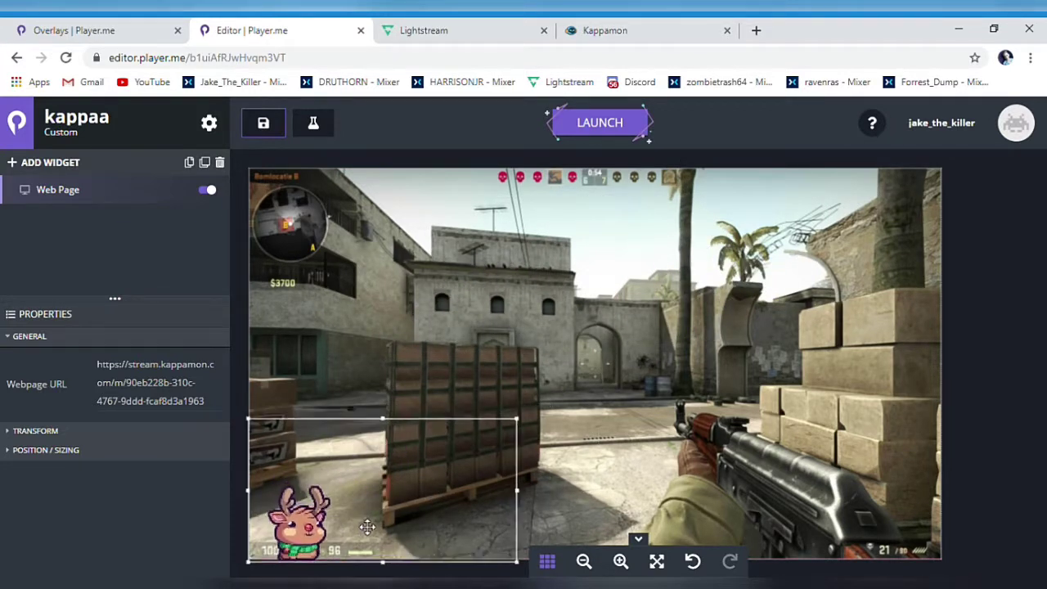
Step: Save the kappaa overlay and copy its Overlay URL from Settings
left_click(274, 133)
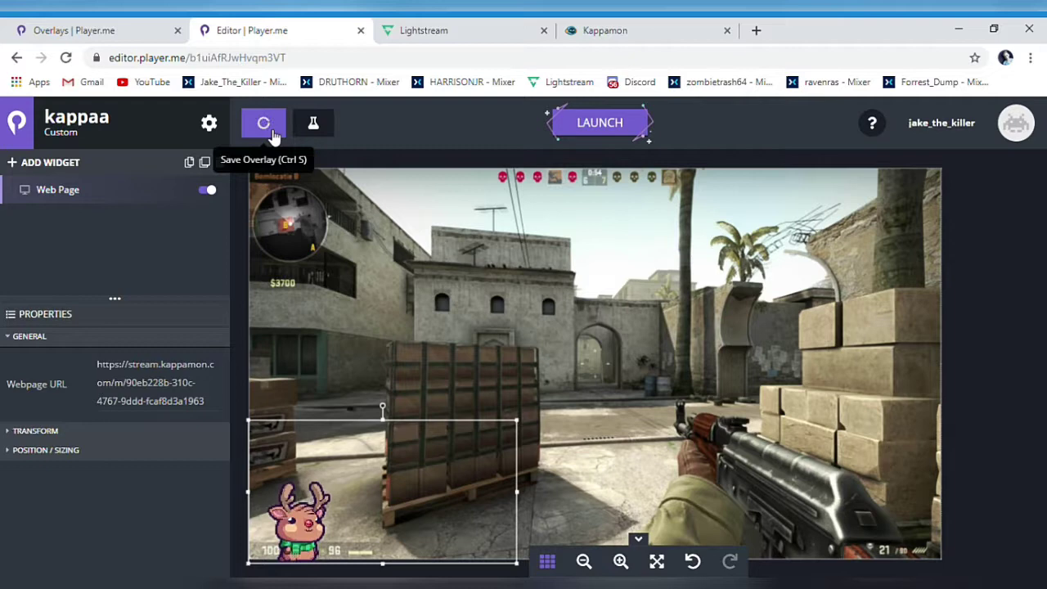
left_click(209, 125)
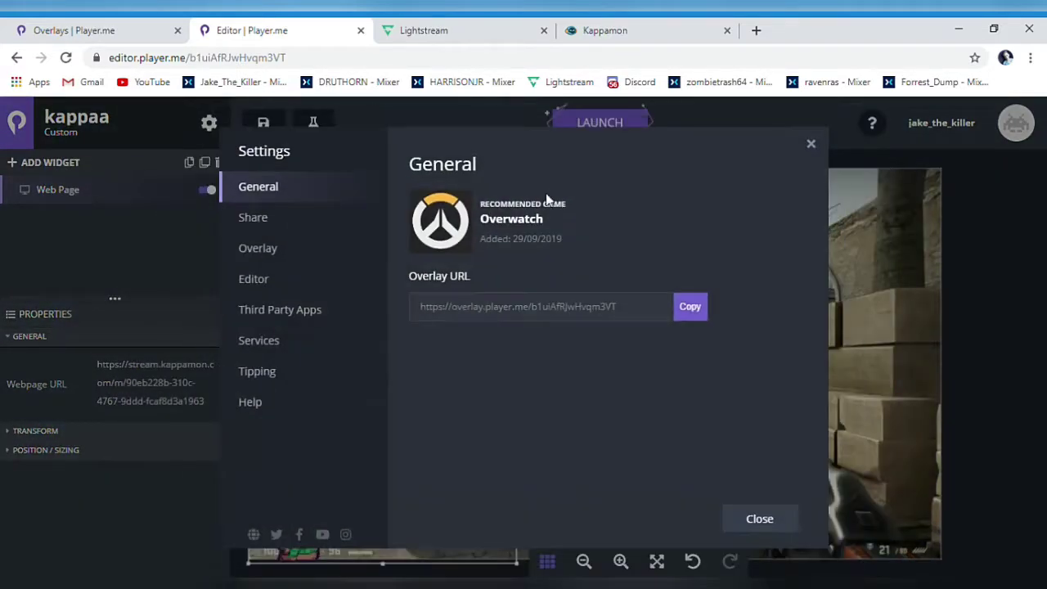
left_click(690, 307)
left_click(812, 144)
Step: Copy the overlay URL again through Launch Overlay's steps for other streaming software
left_click(614, 126)
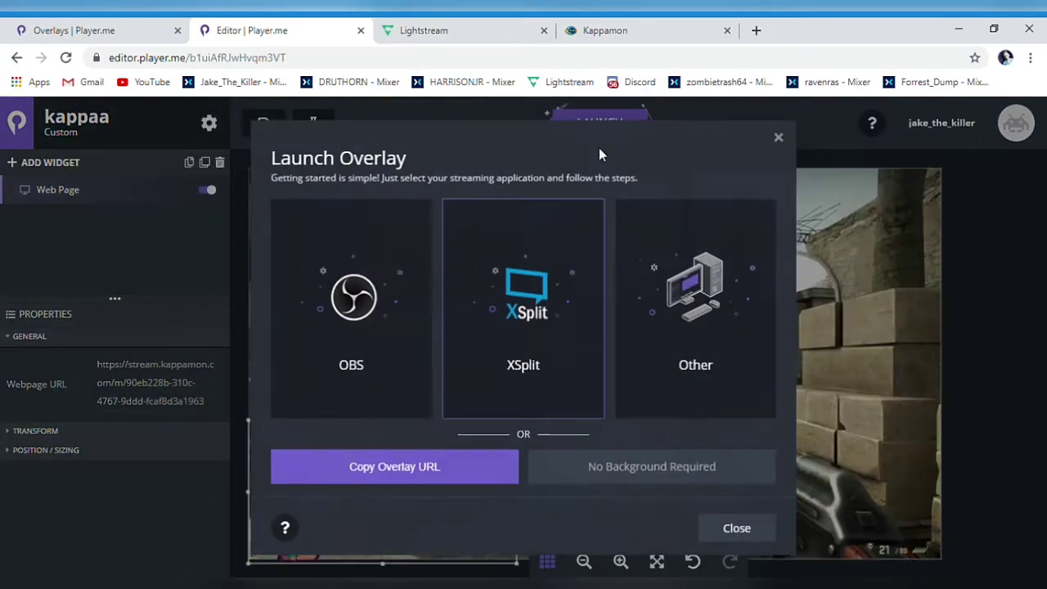
left_click(487, 476)
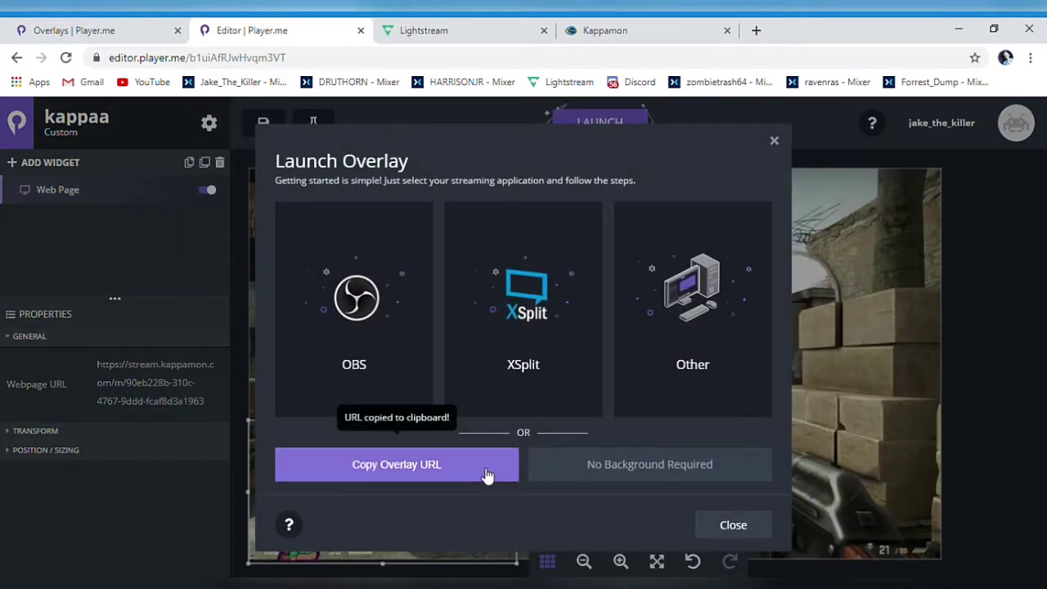
left_click(623, 372)
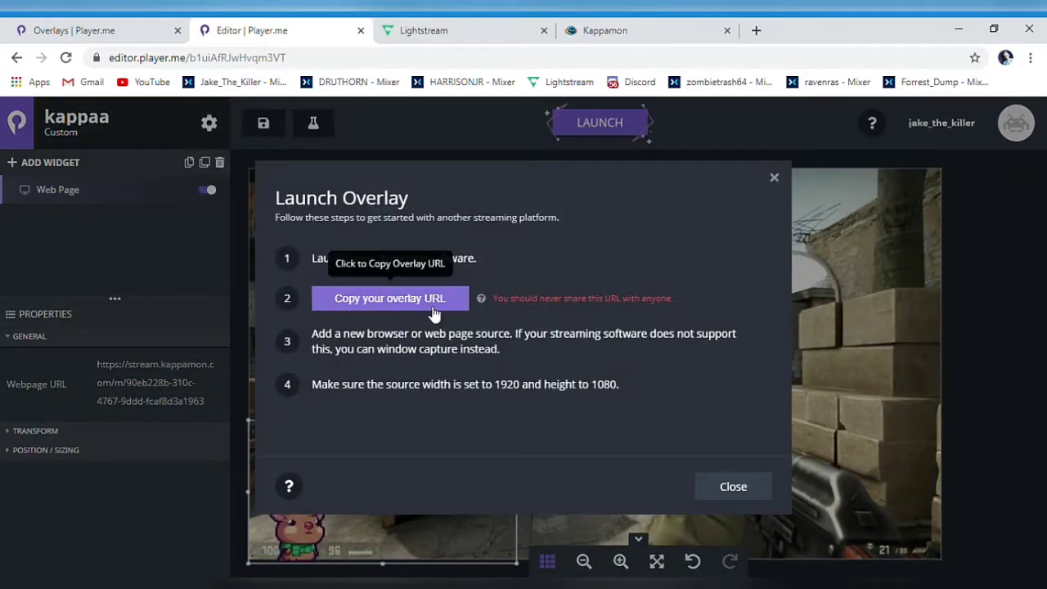
left_click(434, 311)
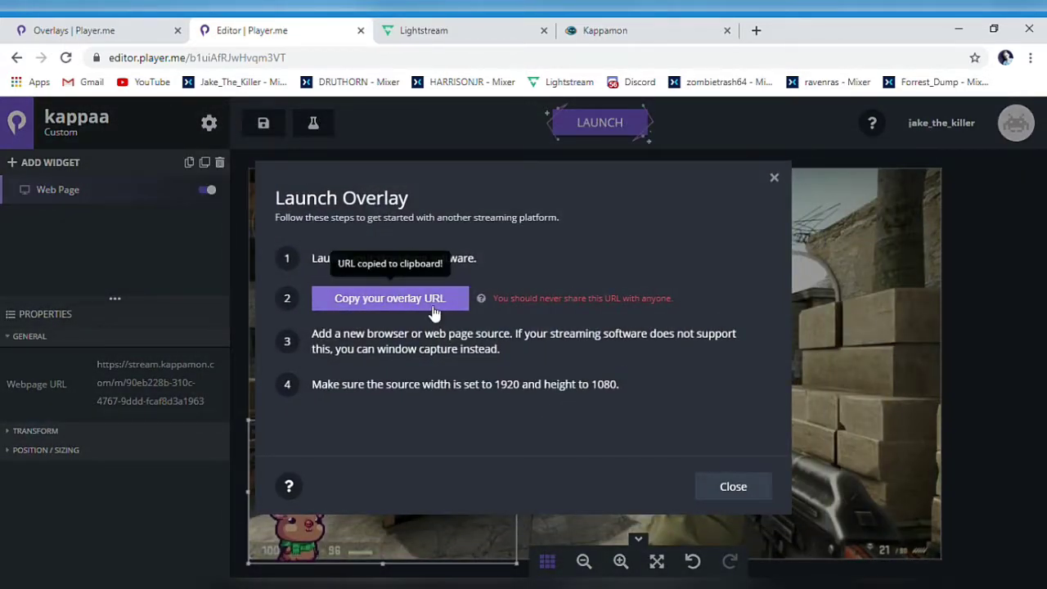
left_click(775, 178)
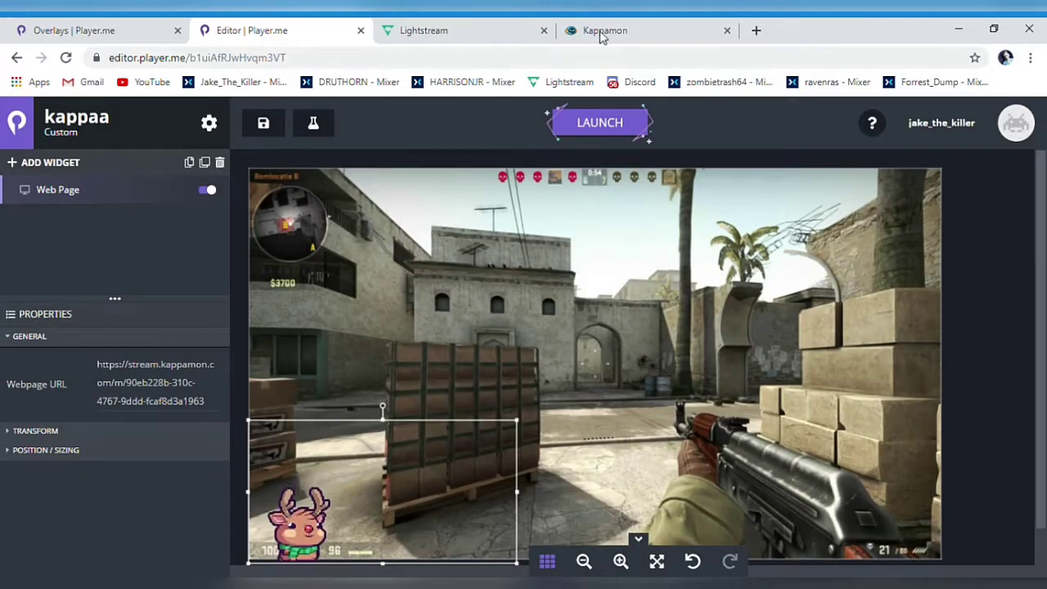
Step: Add a Player.me Overlay layer in Lightstream with the kappaa overlay URL pasted in
left_click(457, 30)
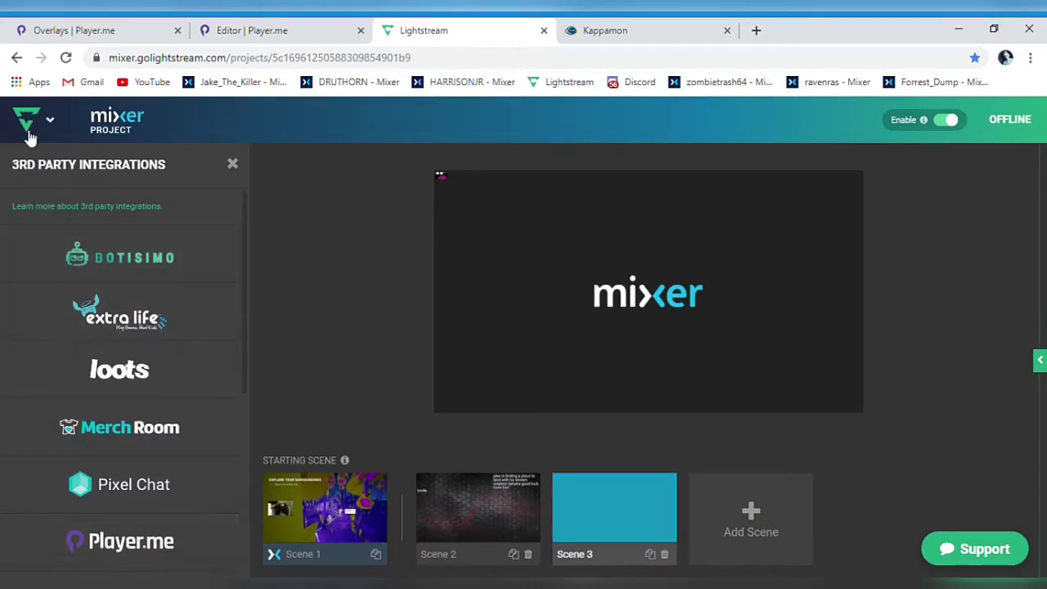
left_click(235, 165)
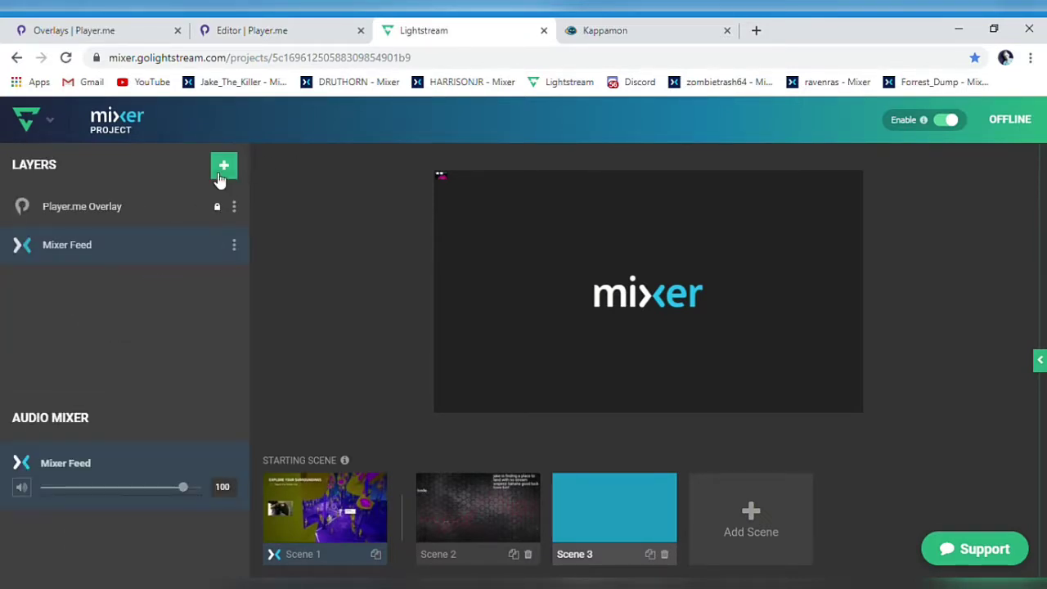
left_click(225, 168)
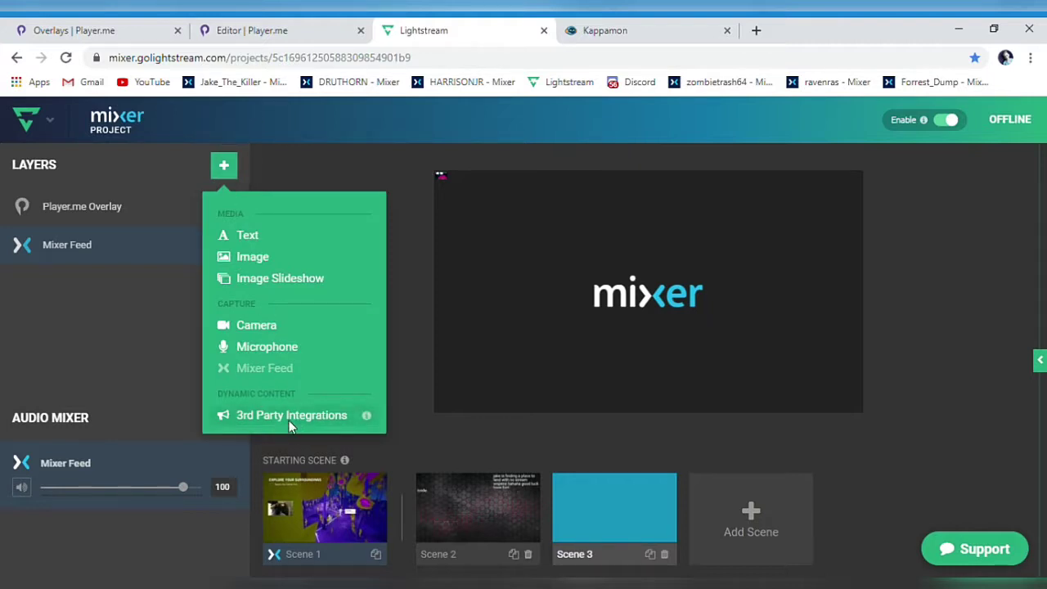
left_click(292, 419)
left_click(154, 547)
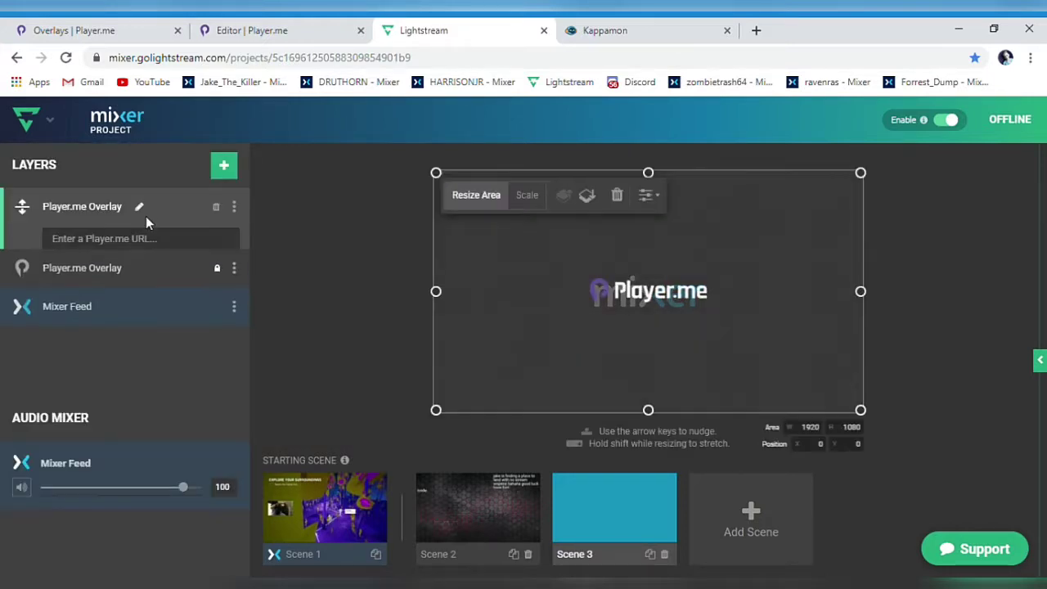
left_click(155, 244)
key("ctrl+v")
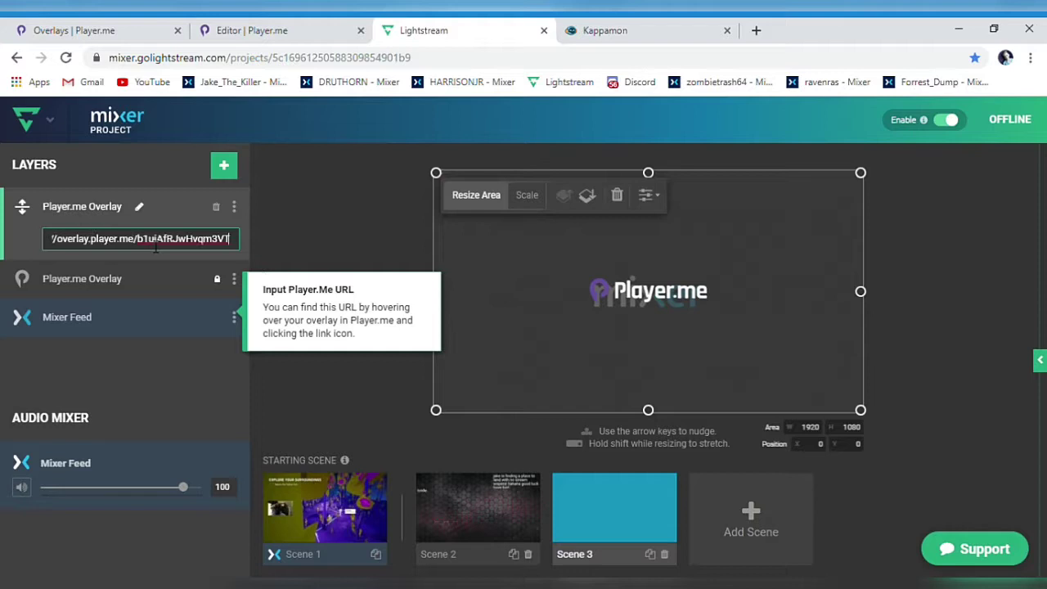
left_click(347, 182)
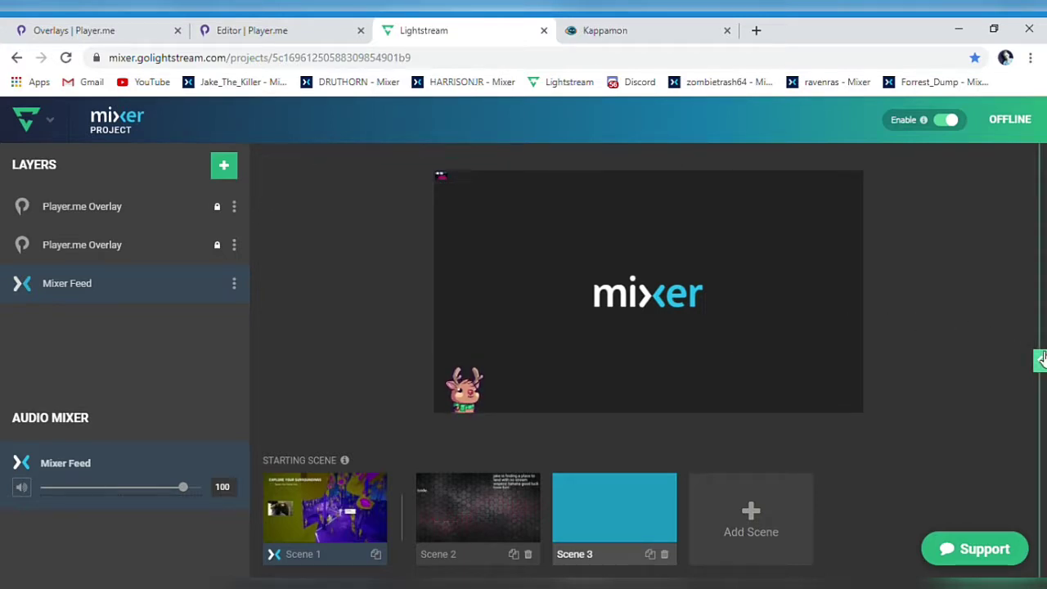
Step: Open the Stream Output/Chat panel and send 'hi' in chat
left_click(601, 24)
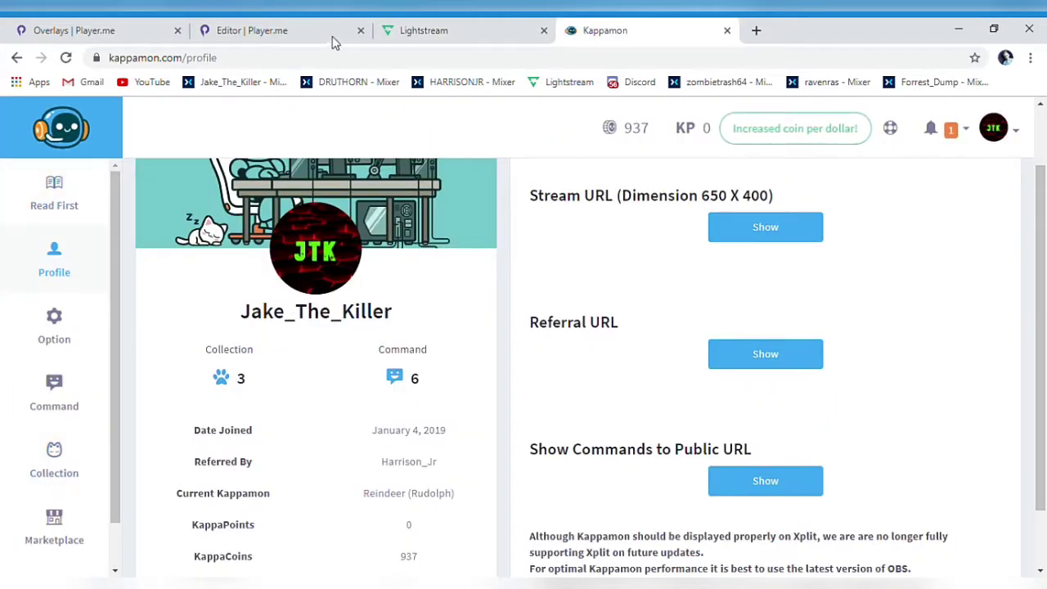
left_click(545, 37)
left_click(1040, 361)
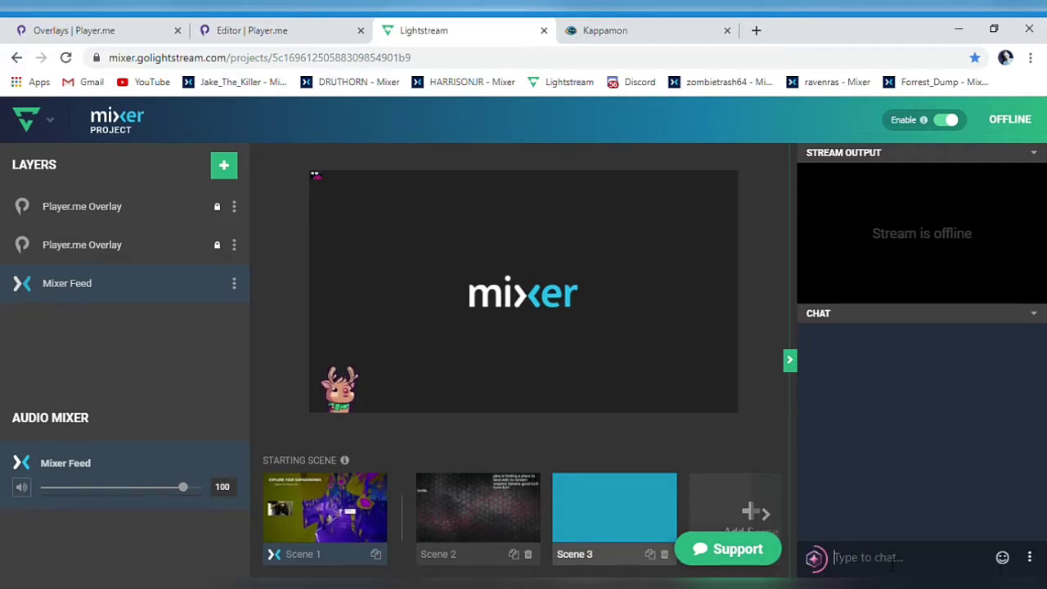
type("hi")
key("Return")
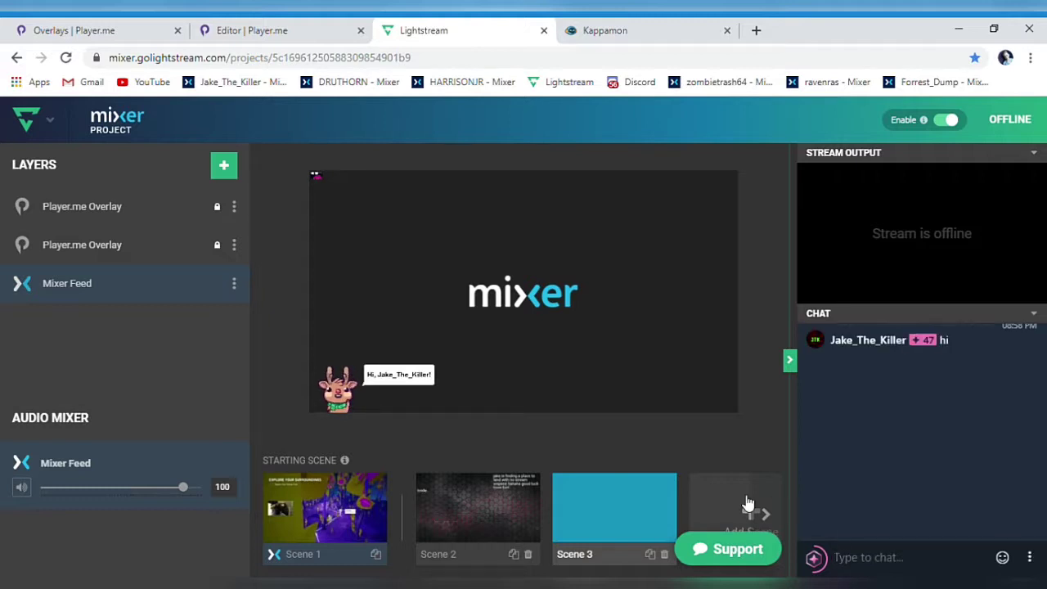
left_click(746, 505)
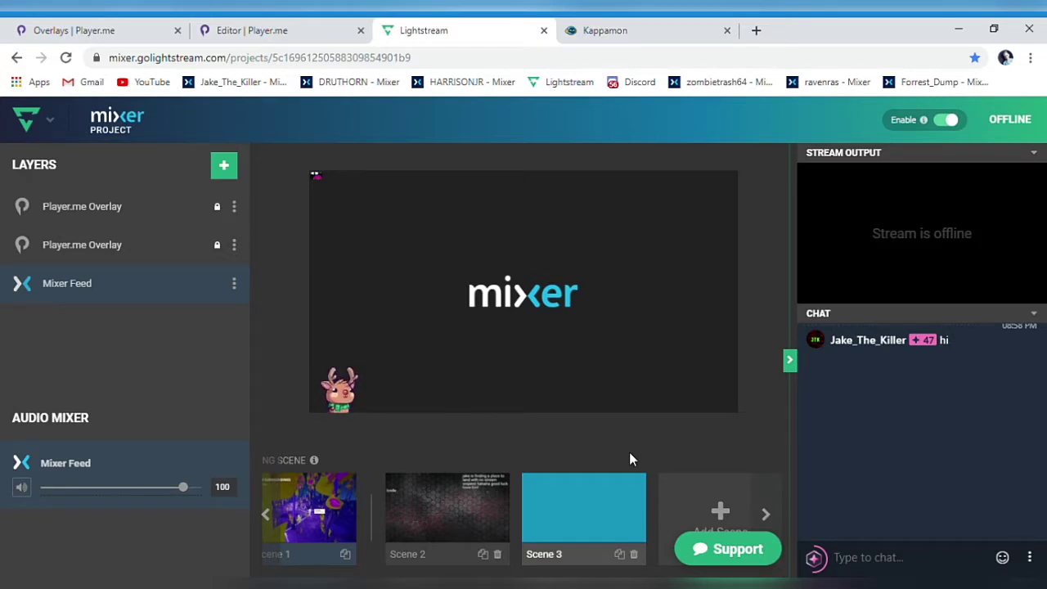
left_click_drag(233, 62, 108, 57)
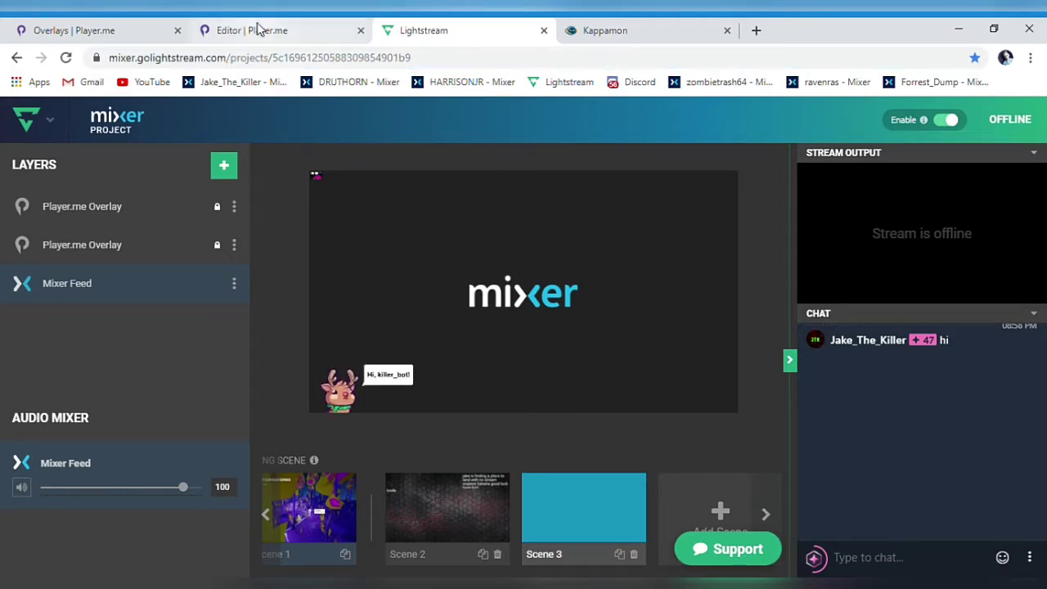
key("ctrl+shift+Tab")
key("ctrl+Tab")
key("ctrl+Tab")
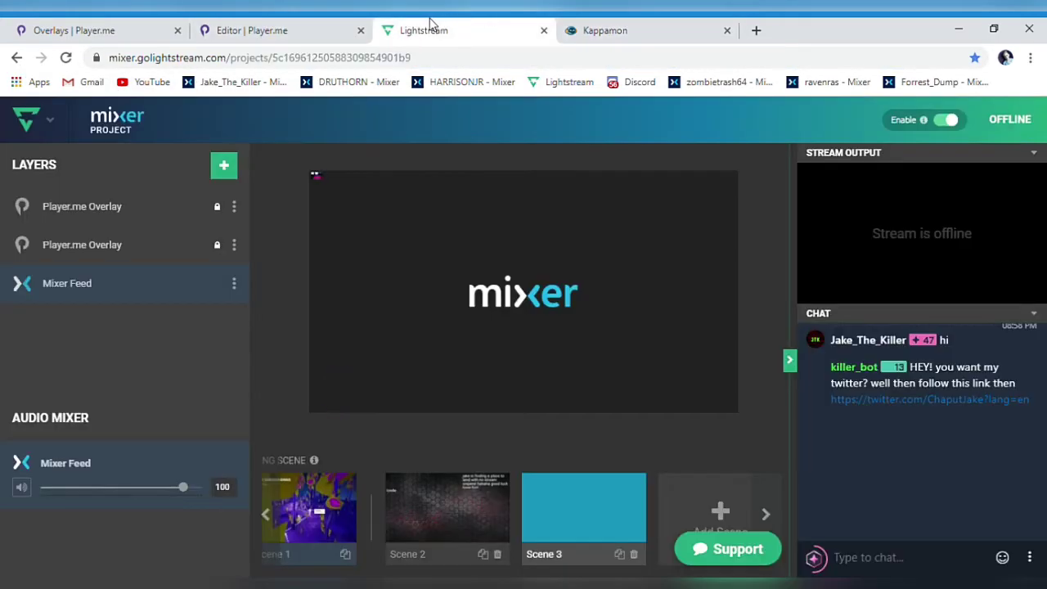
left_click(434, 26)
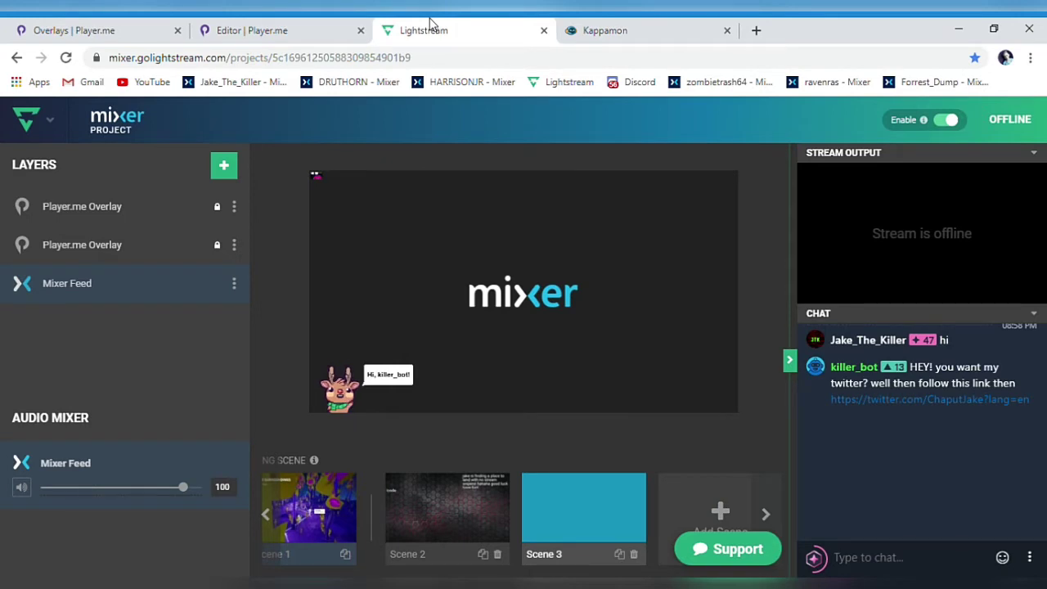